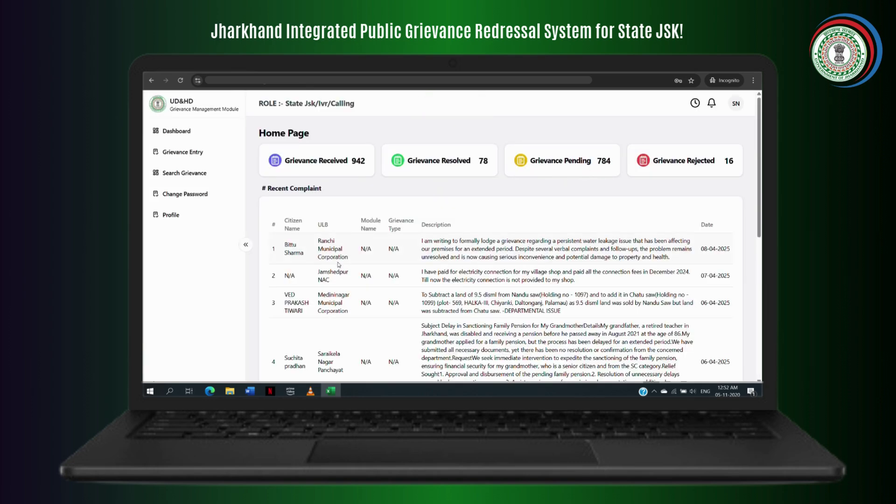
# Start a new grievance entry and set its ULB to Ranchi Municipal Corporation
pyautogui.scroll(-3, 339, 264)
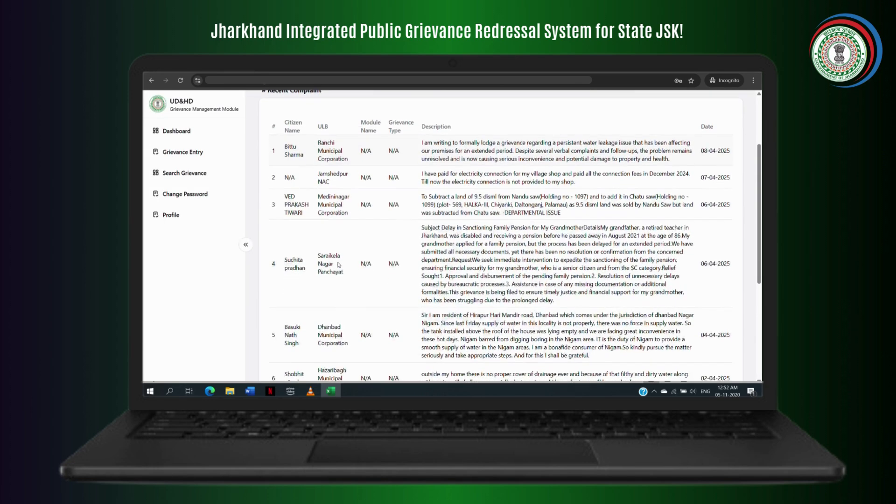
pyautogui.scroll(3, 338, 265)
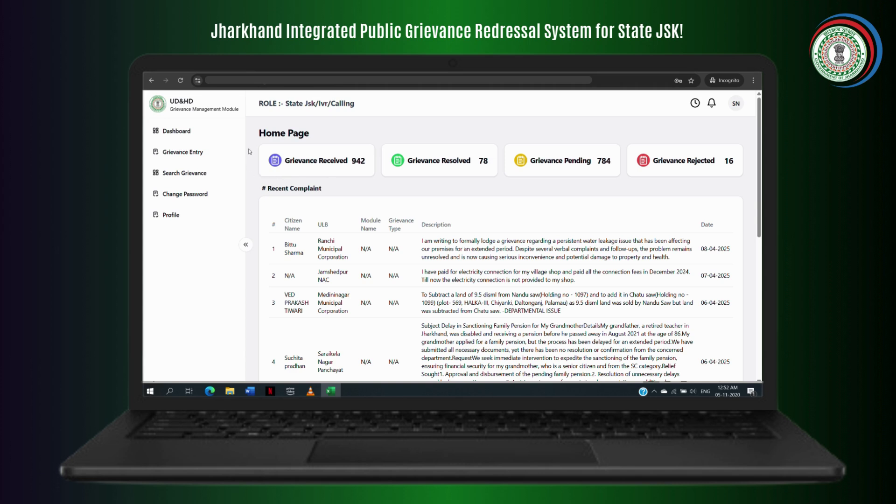
pyautogui.click(225, 152)
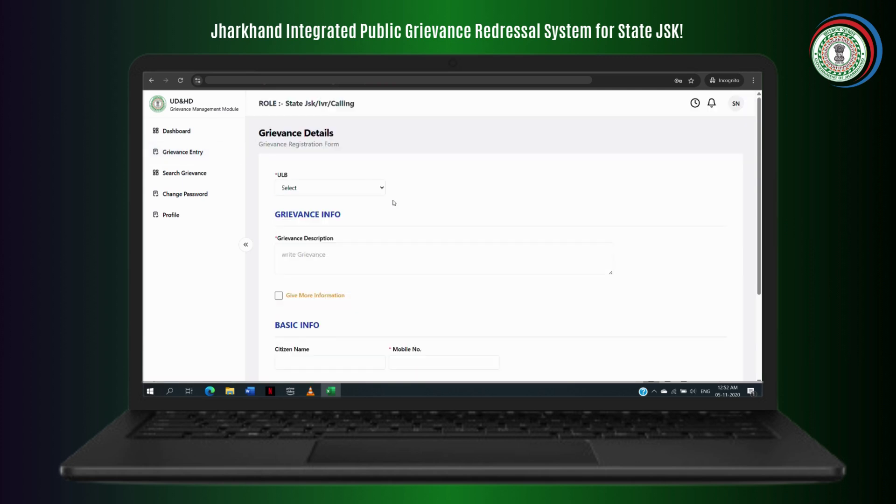
pyautogui.click(365, 190)
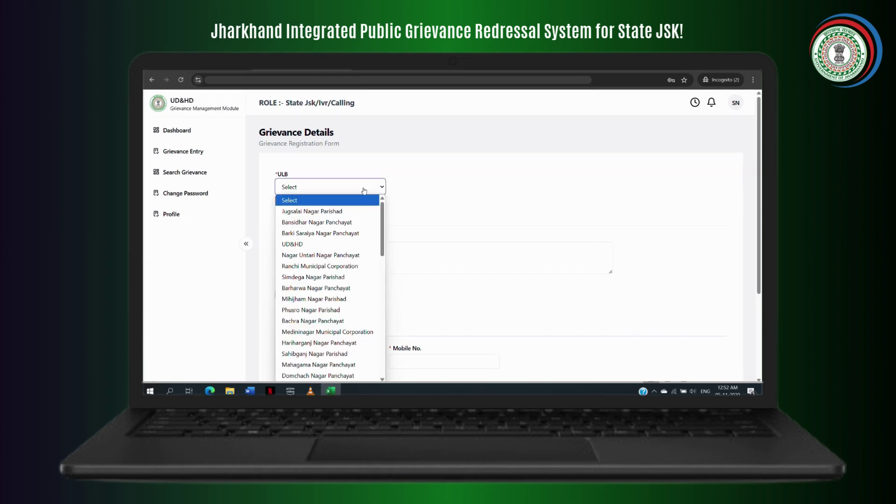
pyautogui.click(339, 270)
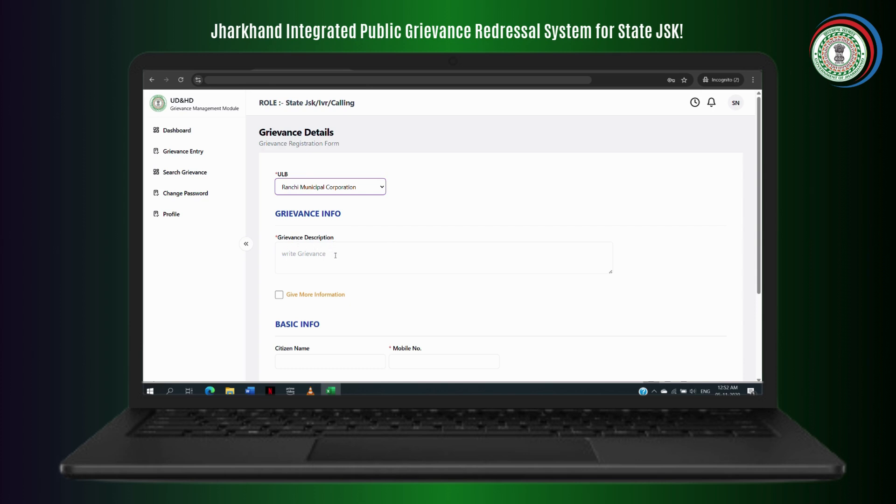
# Paste the prepared complaint about the persistent water leakage issue into the Grievance Description
pyautogui.click(312, 255)
pyautogui.hotkey('ctrl', 'v')
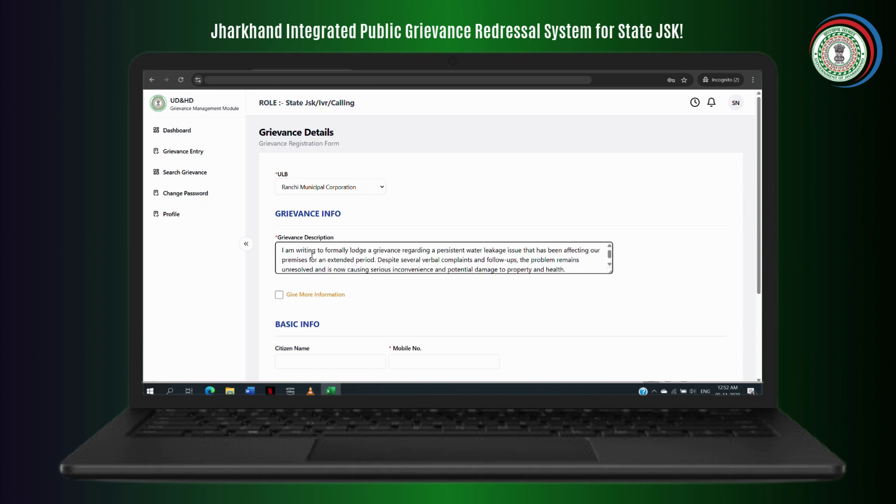
pyautogui.scroll(-1, 312, 255)
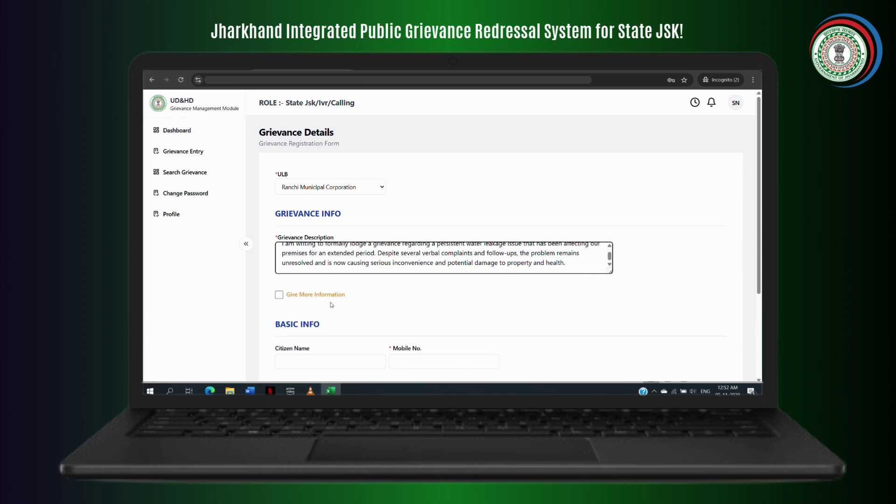
# Enable more information for the grievance, with Namkum as the grievance location and Water Line Leakage as the grievance type
pyautogui.click(278, 298)
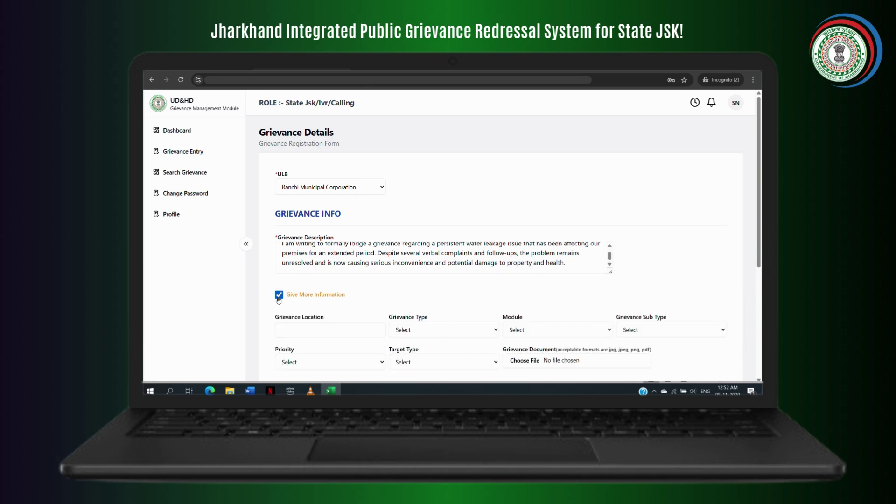
pyautogui.scroll(-2, 279, 299)
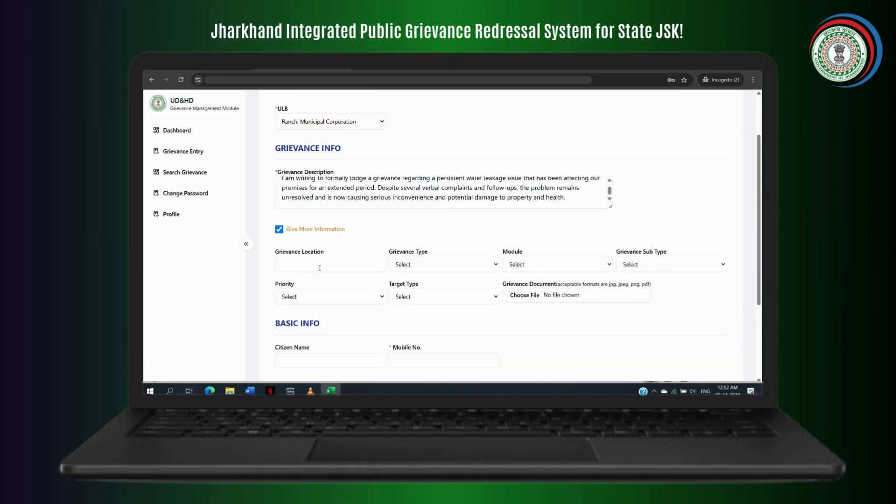
pyautogui.click(320, 268)
pyautogui.click(327, 282)
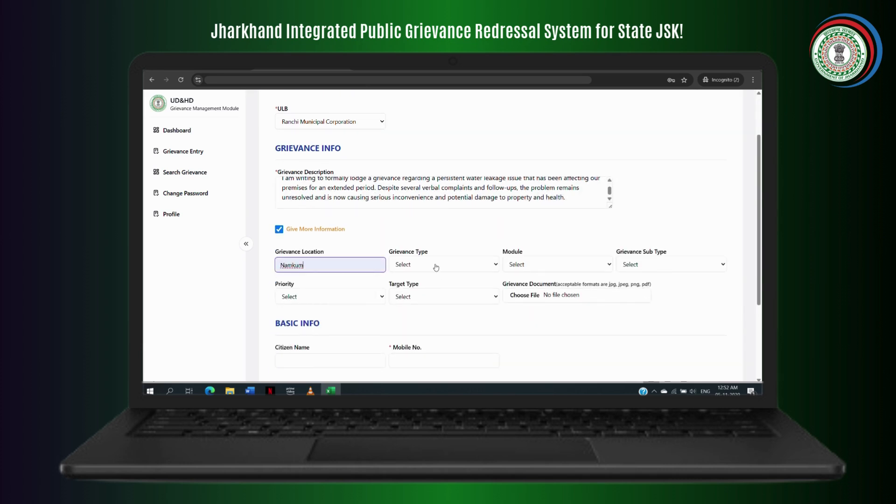
pyautogui.click(436, 268)
pyautogui.scroll(-1, 479, 186)
pyautogui.click(479, 177)
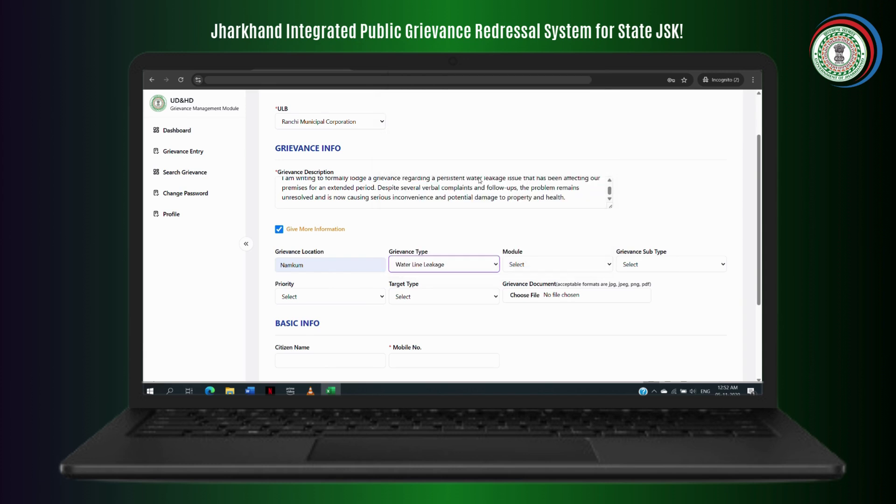
# Set the module to Water and fill in the consumer number and application number with the saved entries
pyautogui.click(551, 266)
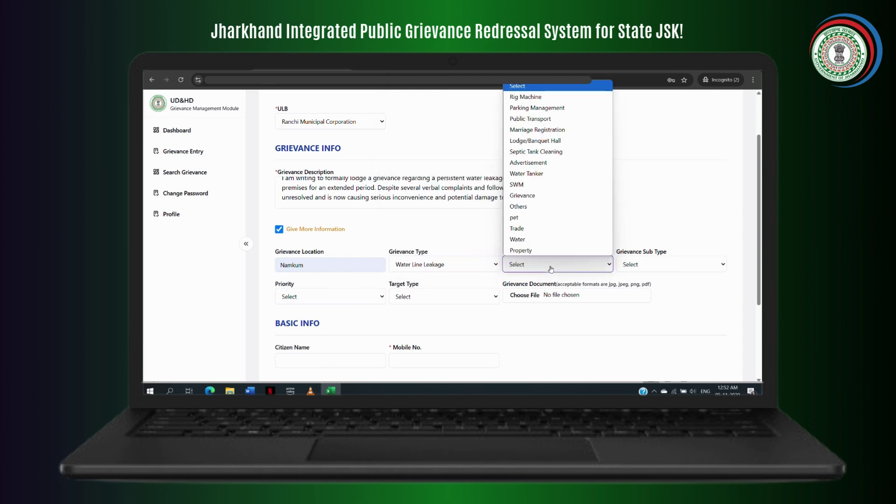
pyautogui.click(532, 239)
pyautogui.click(628, 263)
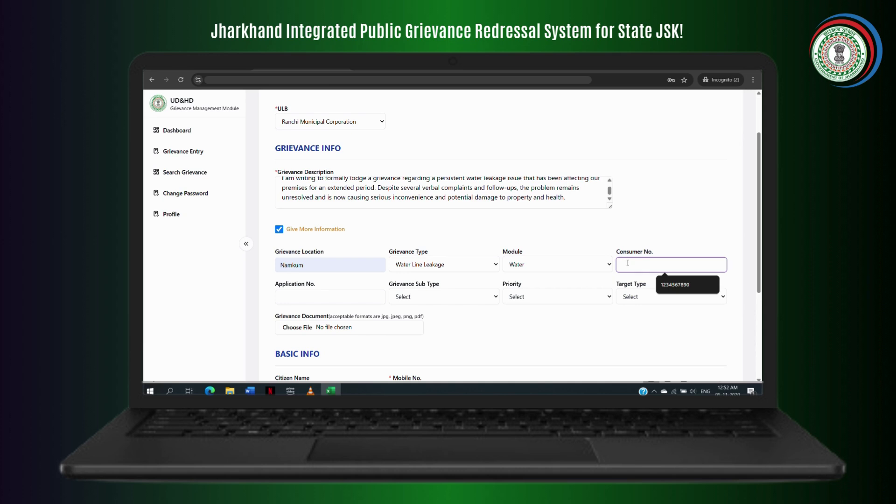
pyautogui.click(675, 285)
pyautogui.click(332, 296)
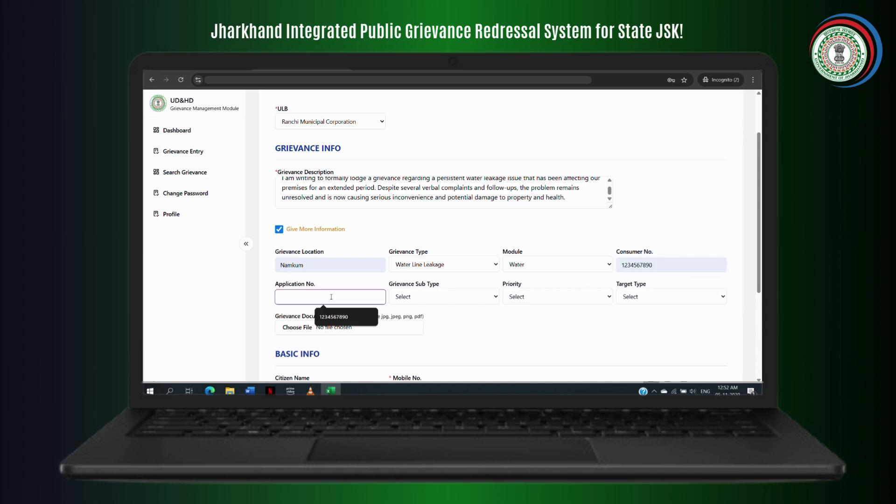
pyautogui.click(333, 317)
# Set the grievance sub type to Grievance, the priority to M-Priority and the target type to Government Policy
pyautogui.click(423, 299)
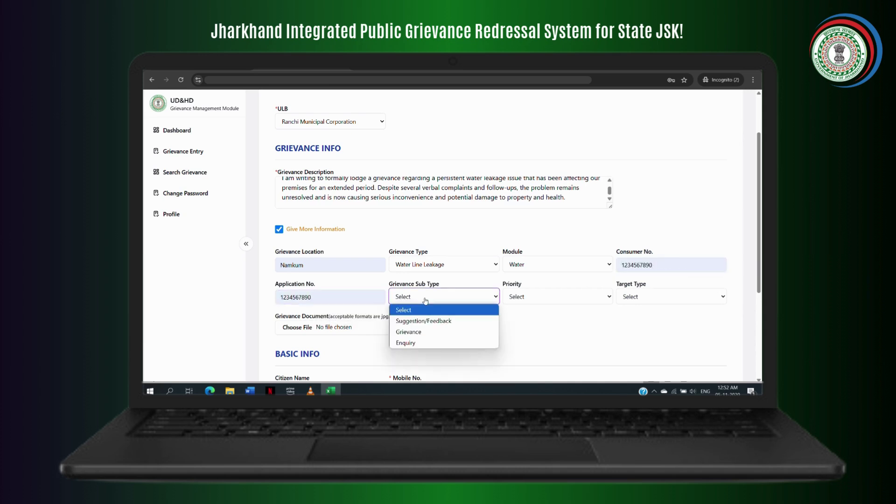
pyautogui.click(469, 330)
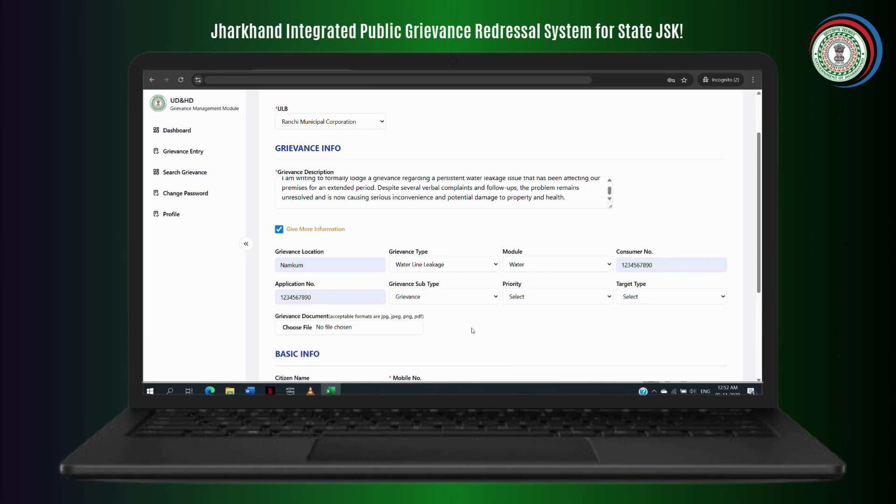
pyautogui.click(554, 295)
pyautogui.click(553, 332)
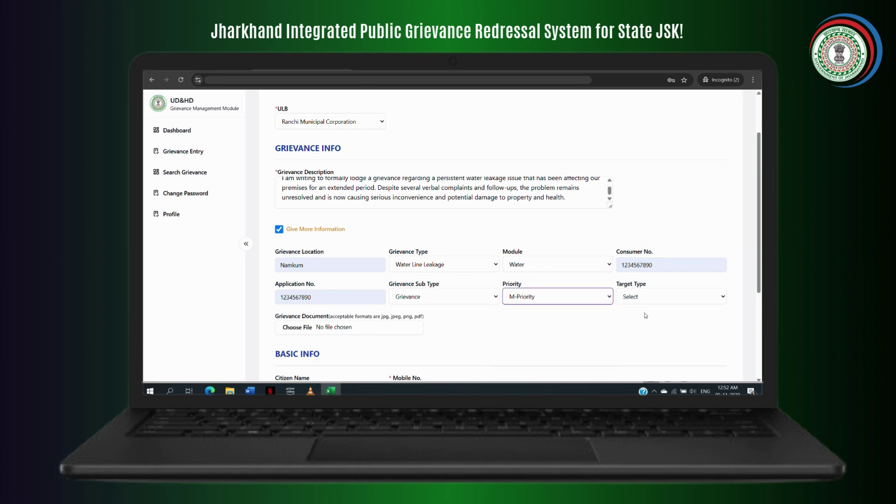
pyautogui.click(653, 298)
pyautogui.click(647, 322)
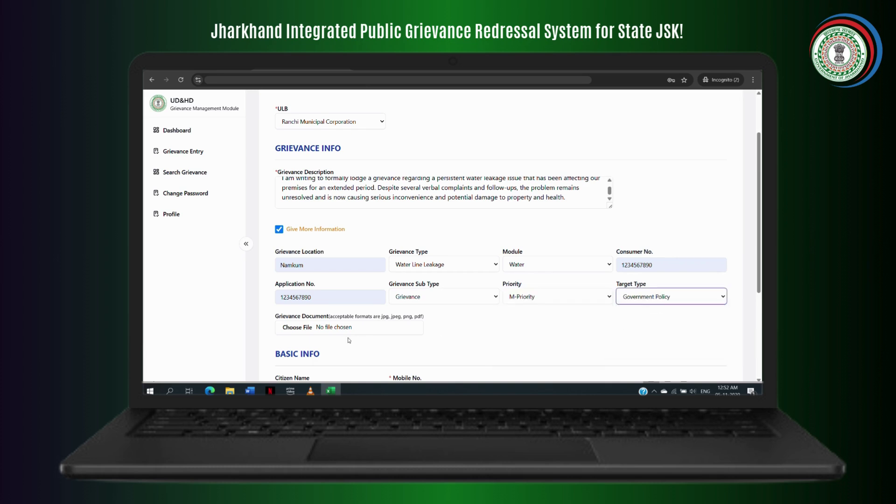
# Attach the image "water Pipe Leakege.jpg" as the grievance document
pyautogui.click(310, 328)
pyautogui.click(252, 152)
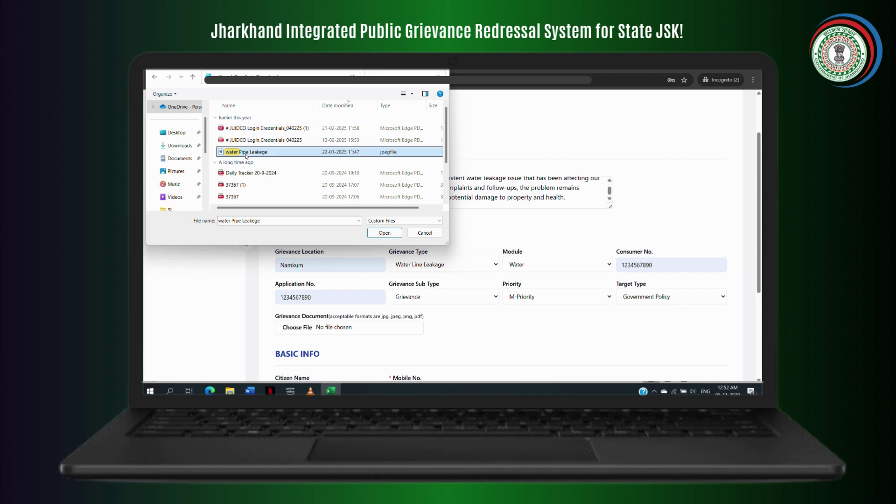
pyautogui.click(384, 233)
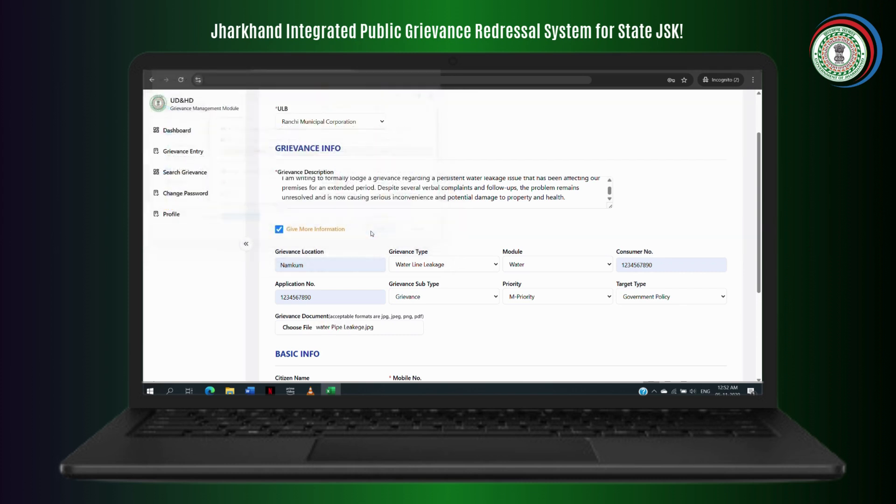
# Enter the citizen's full name and mobile number in the Basic Info section
pyautogui.scroll(-3, 372, 233)
pyautogui.scroll(-2, 372, 233)
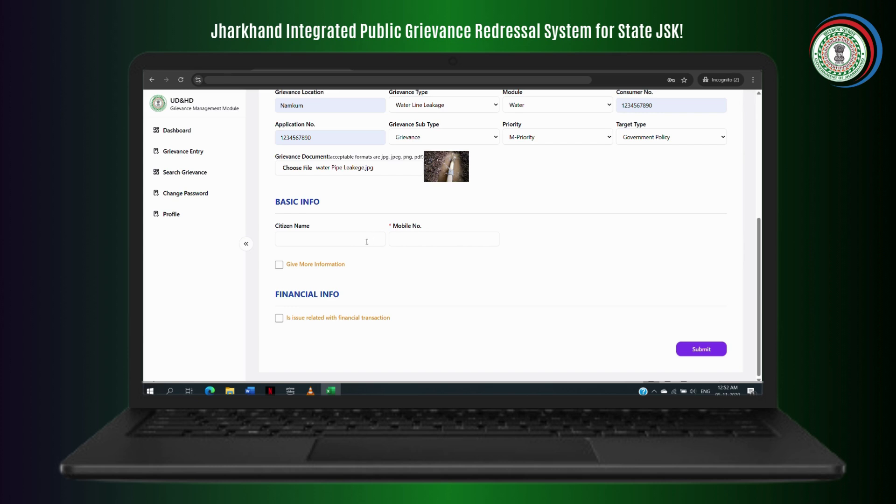
pyautogui.click(306, 240)
pyautogui.write('Dwane Jonson')
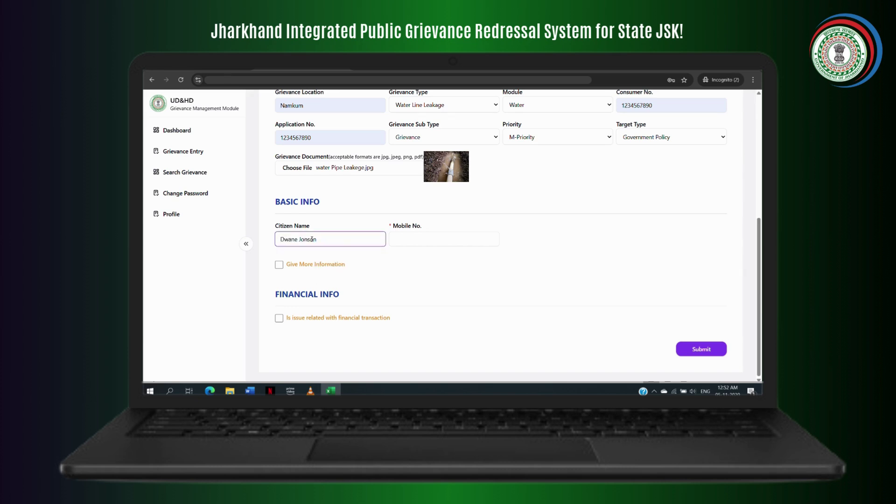
pyautogui.click(411, 240)
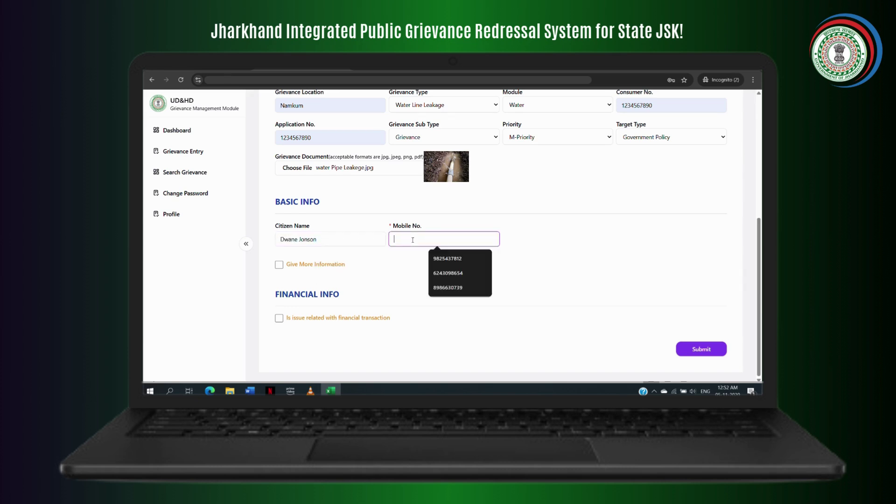
pyautogui.click(465, 258)
# Enable more information under Basic Info, fill in the citizen's email and set the ward to 17
pyautogui.click(279, 265)
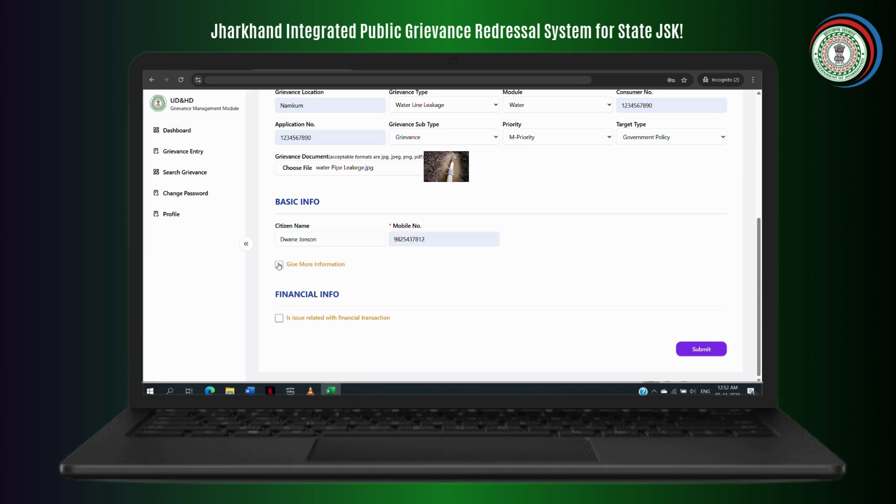
pyautogui.click(279, 266)
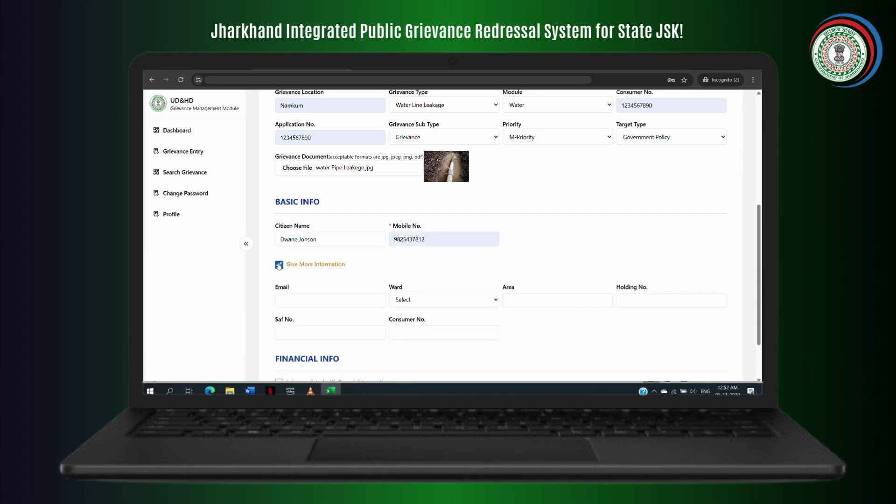
pyautogui.click(307, 297)
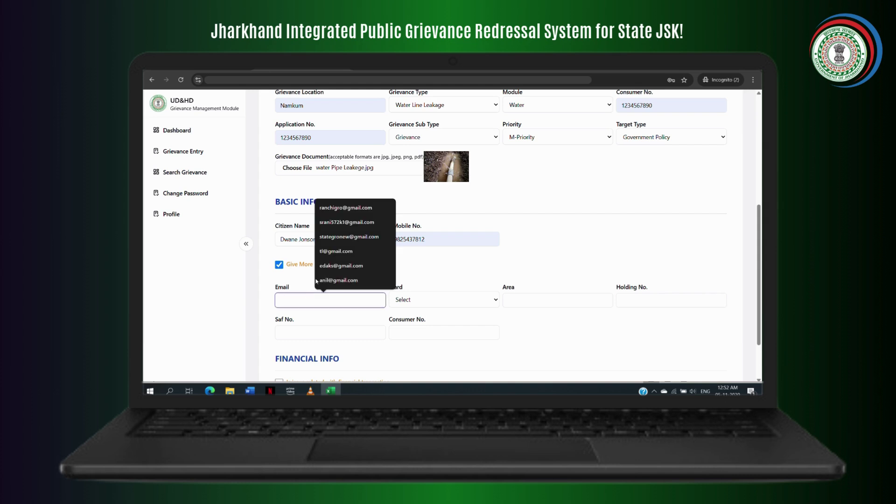
pyautogui.click(327, 280)
pyautogui.click(418, 302)
pyautogui.click(412, 243)
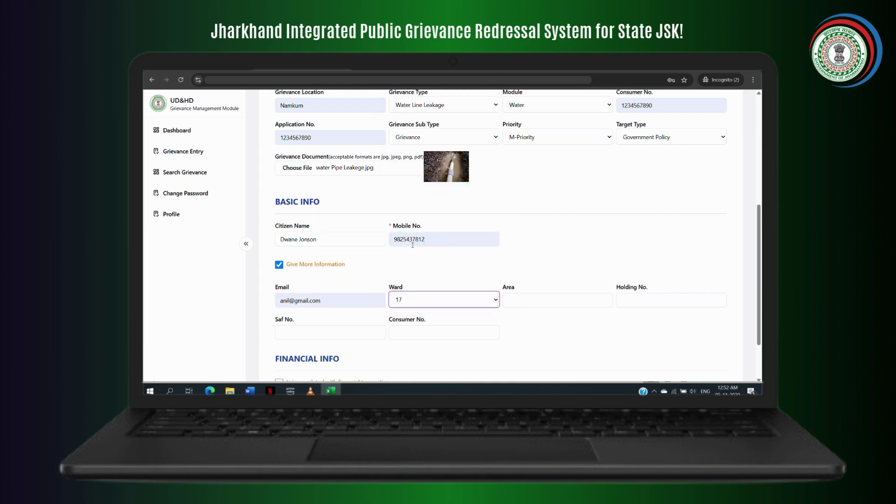
# Set the area to गाँधी नगर and fill in the citizen's holding, SAF and consumer numbers
pyautogui.click(528, 294)
pyautogui.click(573, 255)
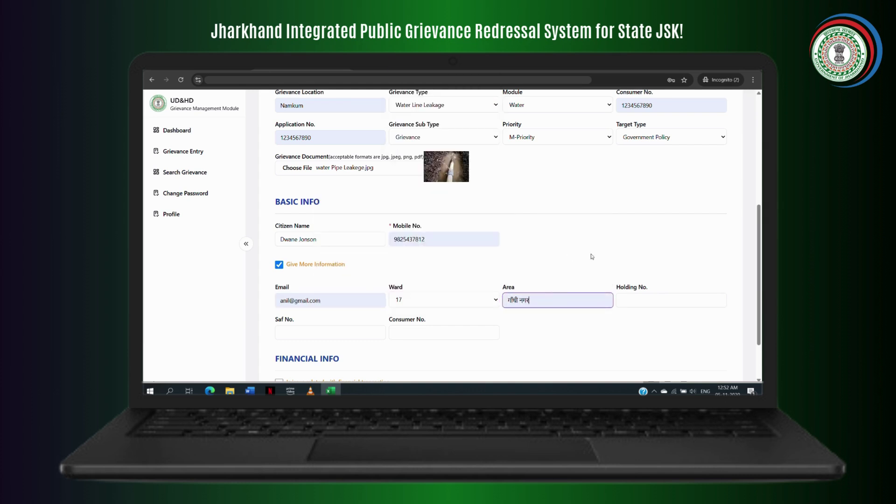
pyautogui.click(652, 301)
pyautogui.click(689, 238)
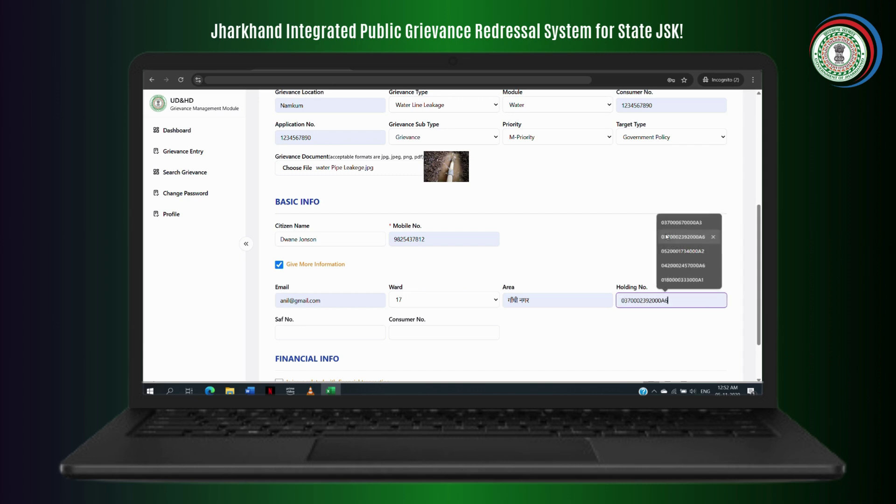
pyautogui.click(317, 332)
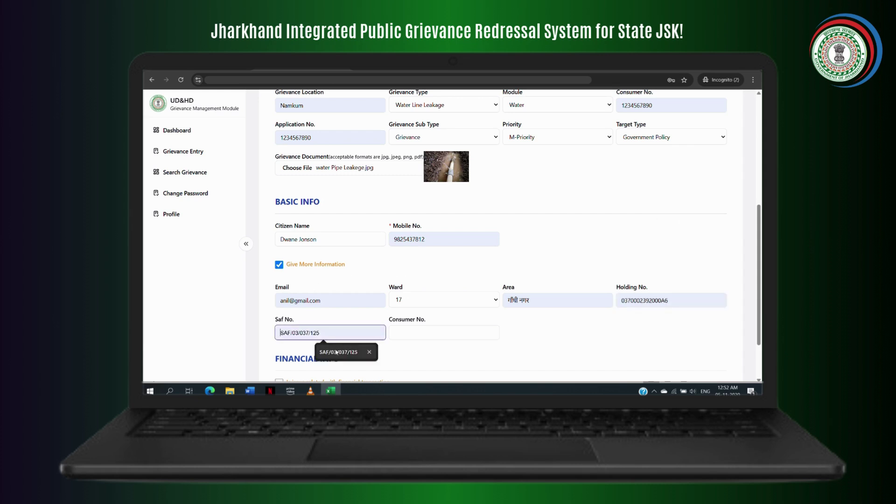
pyautogui.click(421, 348)
pyautogui.click(420, 332)
pyautogui.click(462, 350)
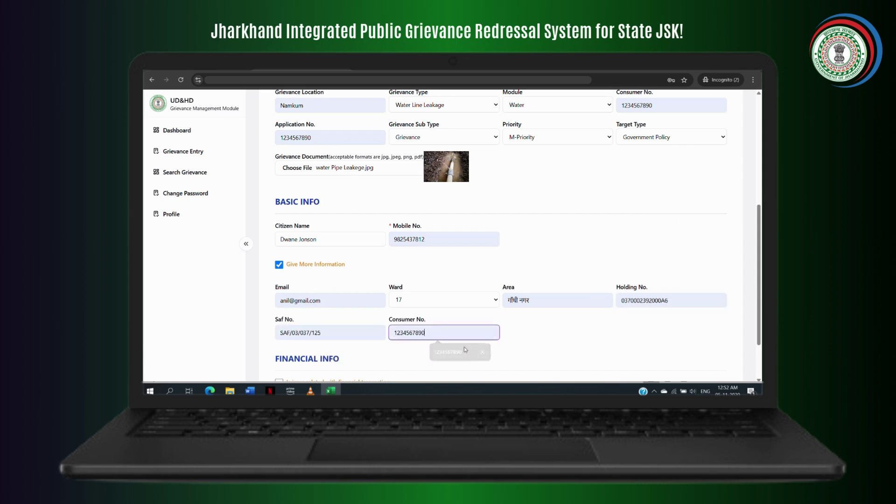
# Submit the grievance and open its details page to review the registered information
pyautogui.scroll(-2, 436, 351)
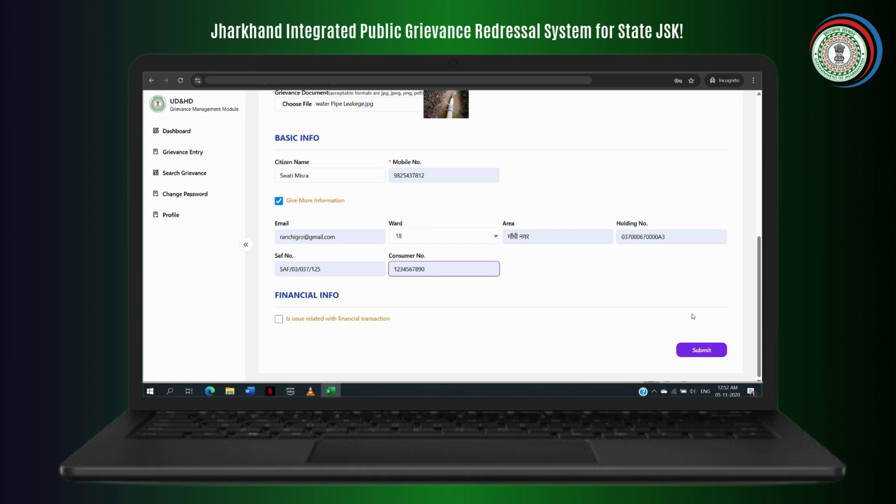
pyautogui.click(697, 351)
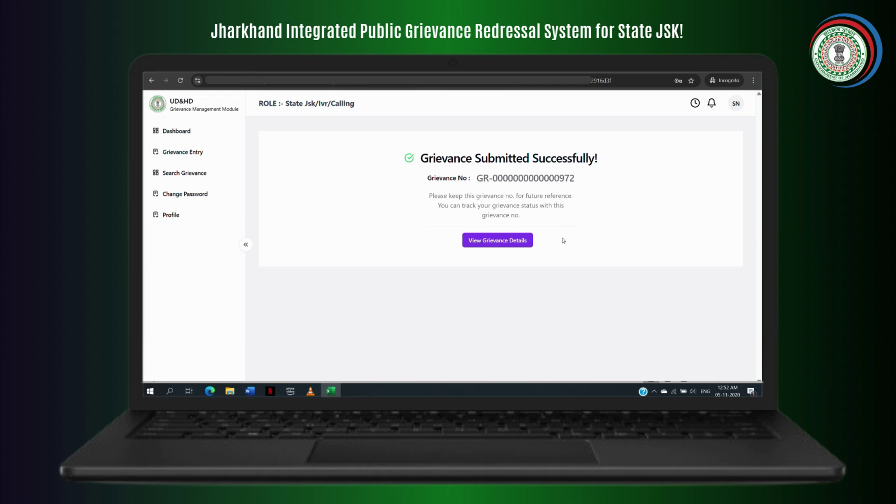
pyautogui.click(500, 241)
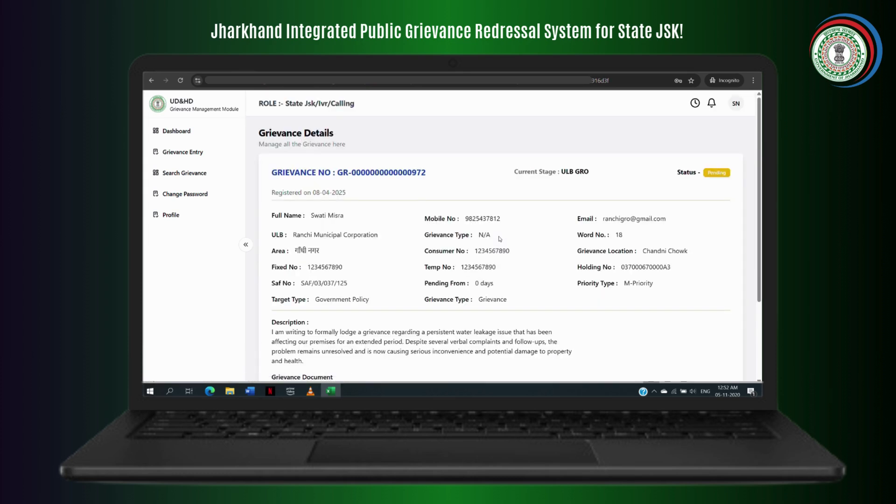
pyautogui.scroll(-3, 494, 217)
pyautogui.scroll(3, 490, 202)
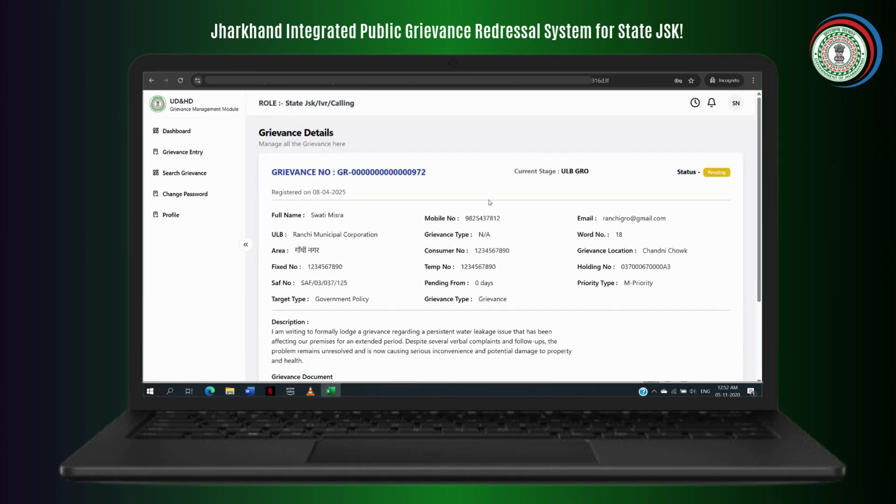
# Review the registered grievance's document and action history, and browse the grievance list on the Search Grievance page
pyautogui.scroll(-3, 622, 177)
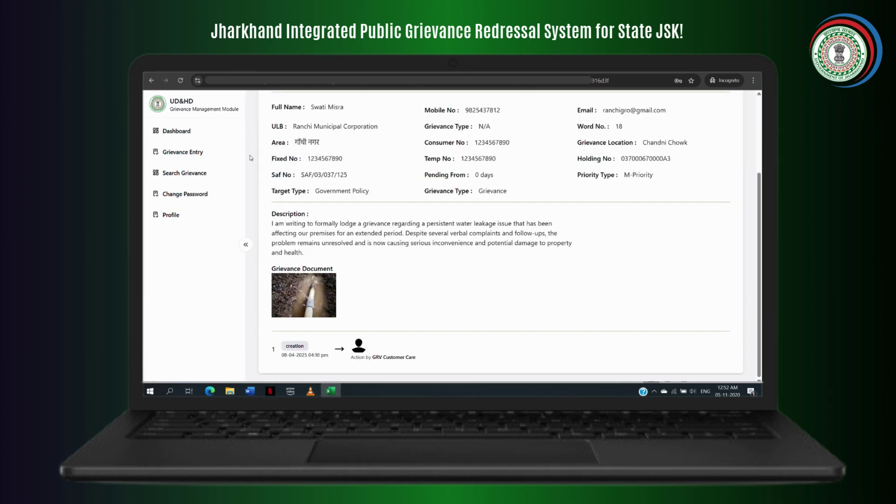
pyautogui.click(219, 181)
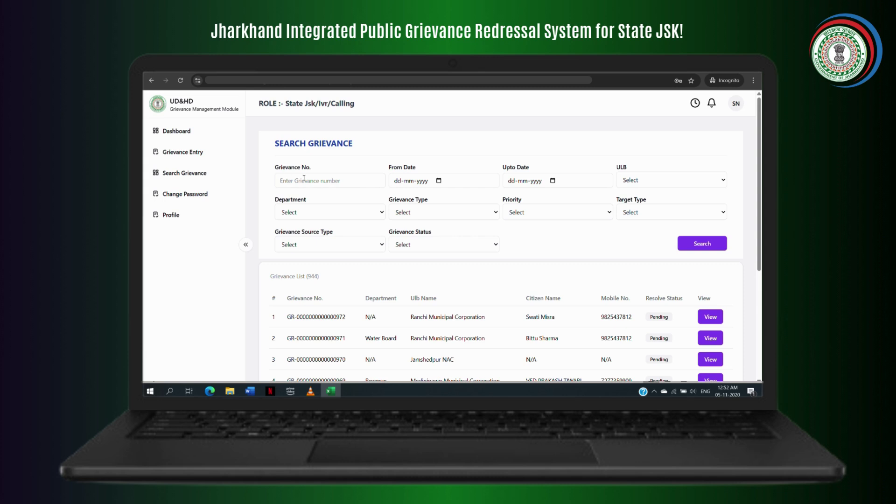
pyautogui.scroll(-4, 382, 289)
pyautogui.scroll(4, 327, 286)
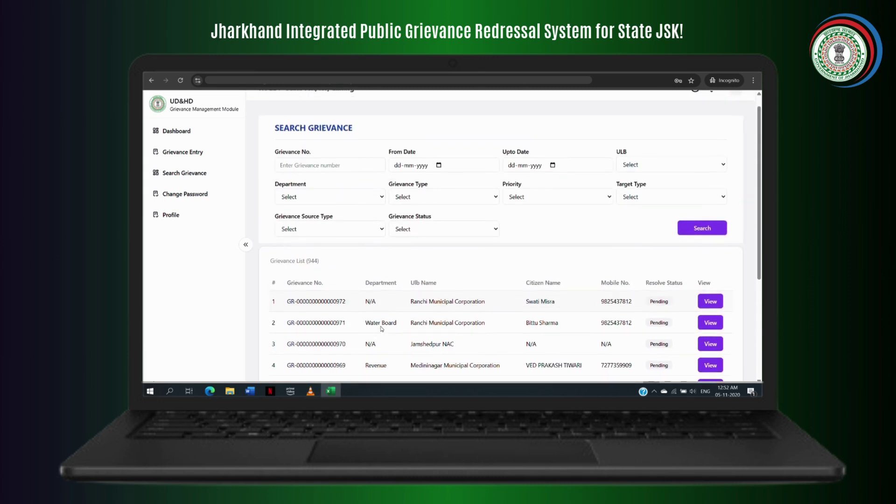
# Search the grievance list by grievance number, using the first previously entered number suggested
pyautogui.click(322, 168)
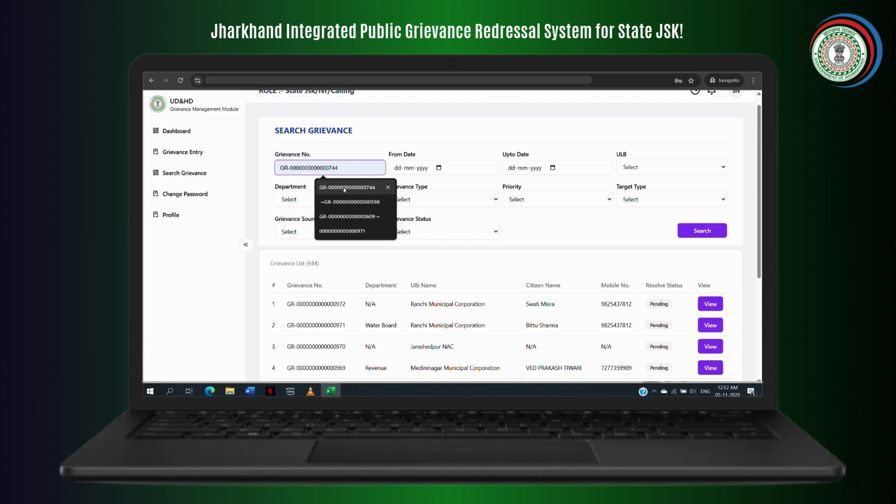
pyautogui.click(344, 188)
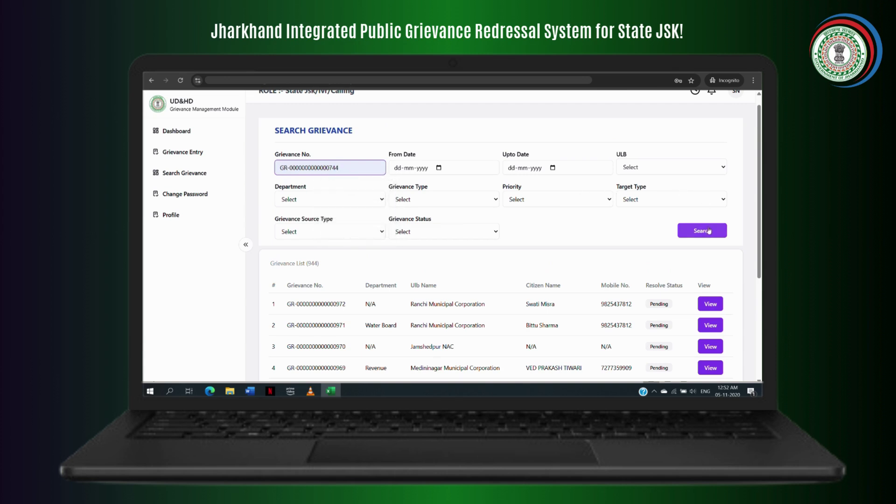
pyautogui.click(709, 231)
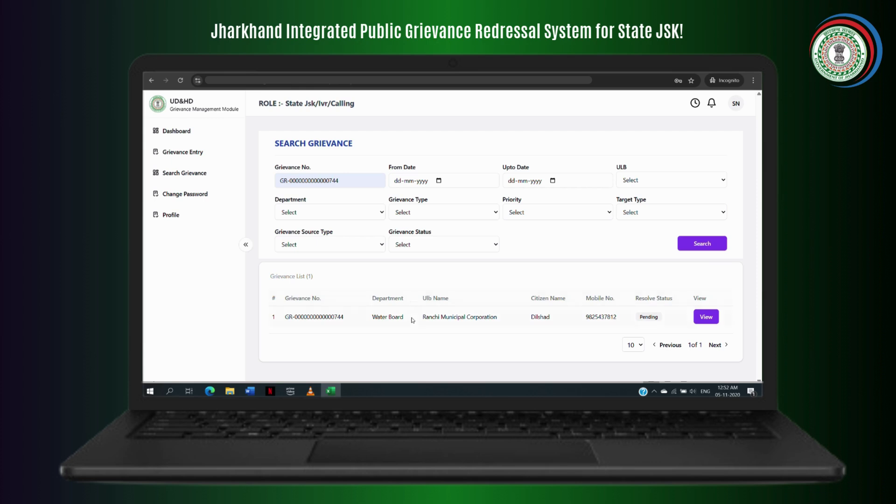
# Open the found Water Board grievance and examine its status, citizen details, attached document and action history
pyautogui.click(706, 317)
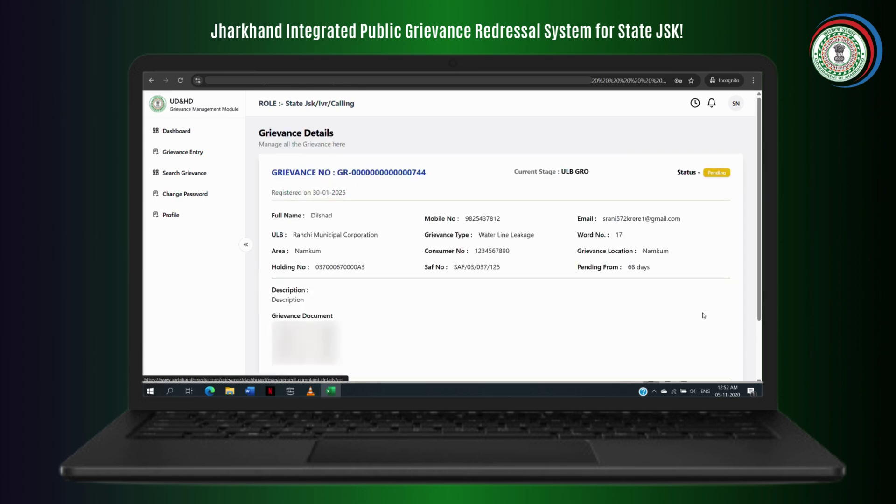
pyautogui.scroll(-3, 546, 294)
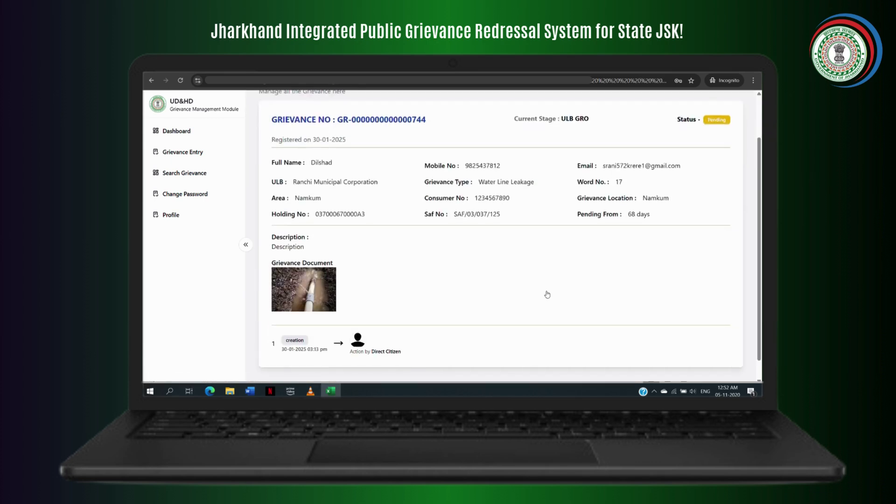
pyautogui.scroll(3, 546, 294)
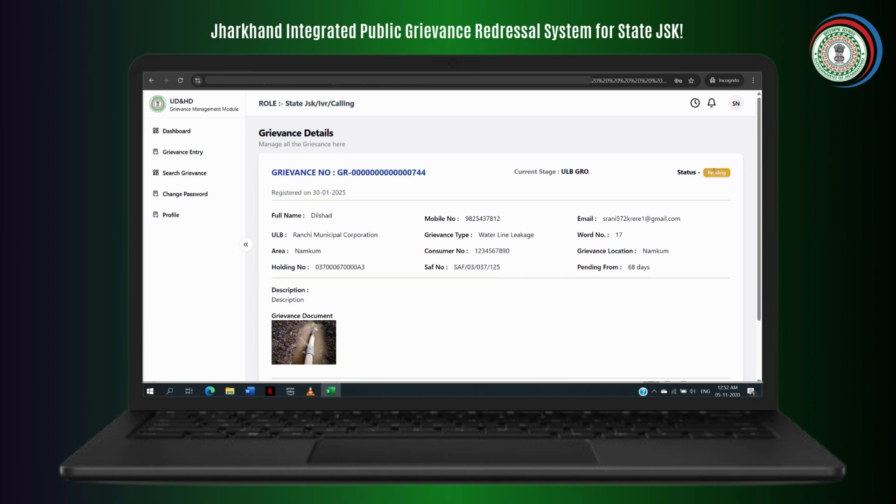
pyautogui.scroll(-3, 508, 274)
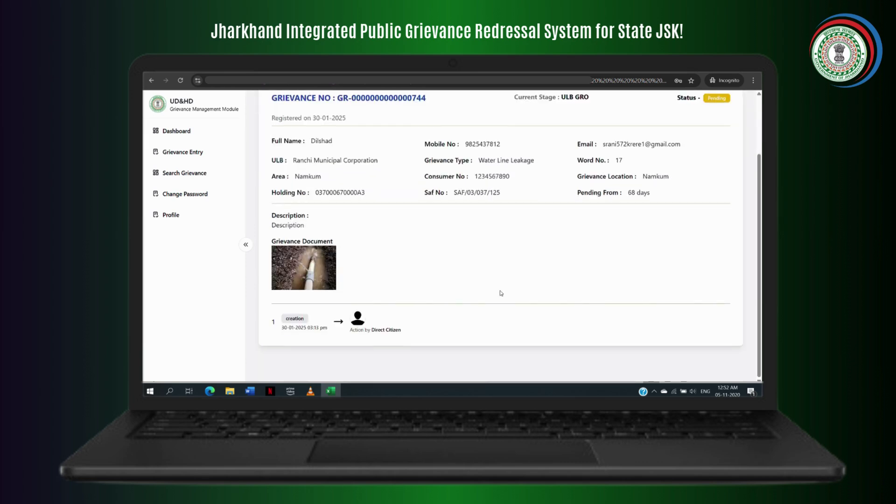